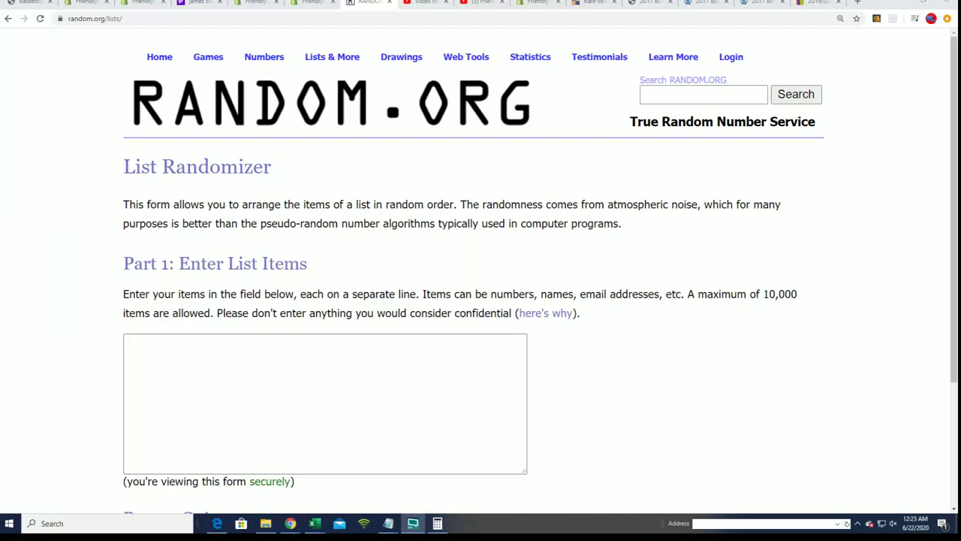
Copy the 30 owner names from Notepad into the RANDOM.ORG list box.
{"action": "left_click", "coordinate": [388, 523]}
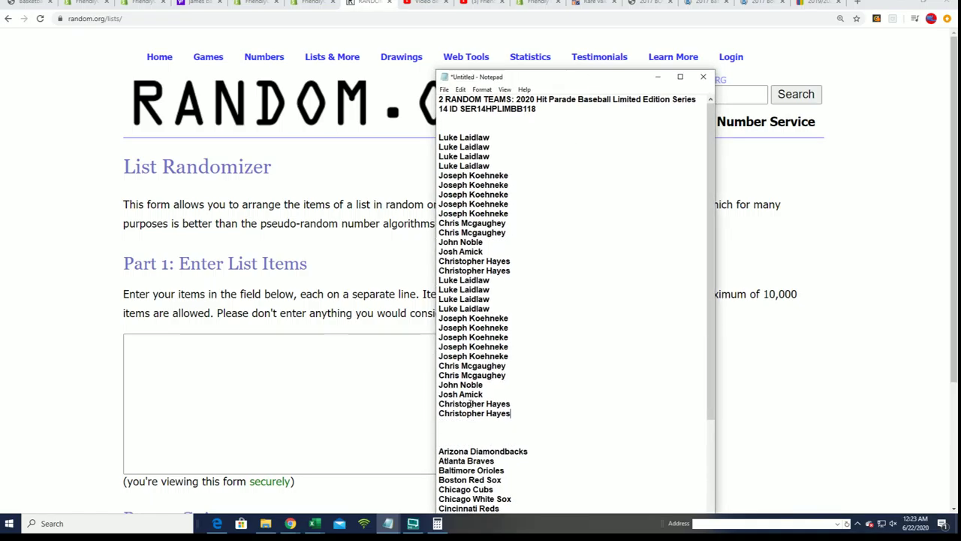
{"action": "mouse_move", "coordinate": [518, 411]}
{"action": "left_mouse_down"}
{"action": "mouse_move", "coordinate": [465, 186]}
{"action": "mouse_move", "coordinate": [438, 135]}
{"action": "left_mouse_up"}
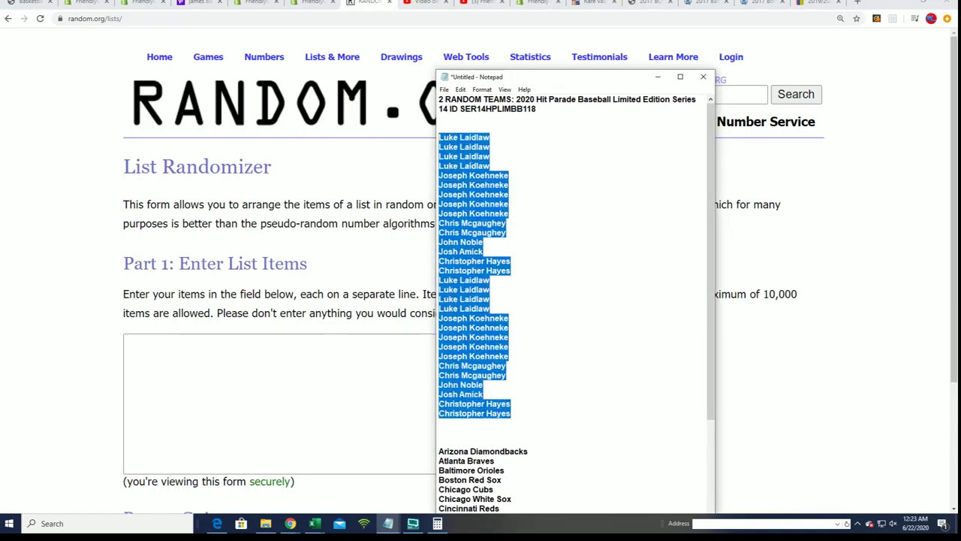
{"action": "right_click", "coordinate": [485, 160]}
{"action": "left_click", "coordinate": [499, 192]}
{"action": "left_click", "coordinate": [187, 338]}
{"action": "right_click", "coordinate": [125, 340]}
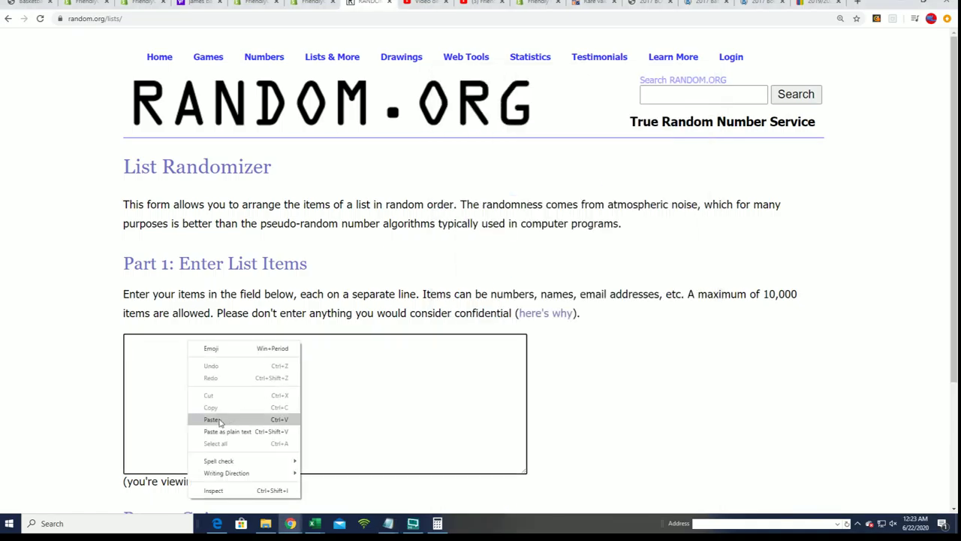
{"action": "left_click", "coordinate": [150, 422]}
Shuffle the owner list seven times using Randomize and then Again!
{"action": "scroll", "coordinate": [633, 359], "scroll_direction": "down", "scroll_amount": 2}
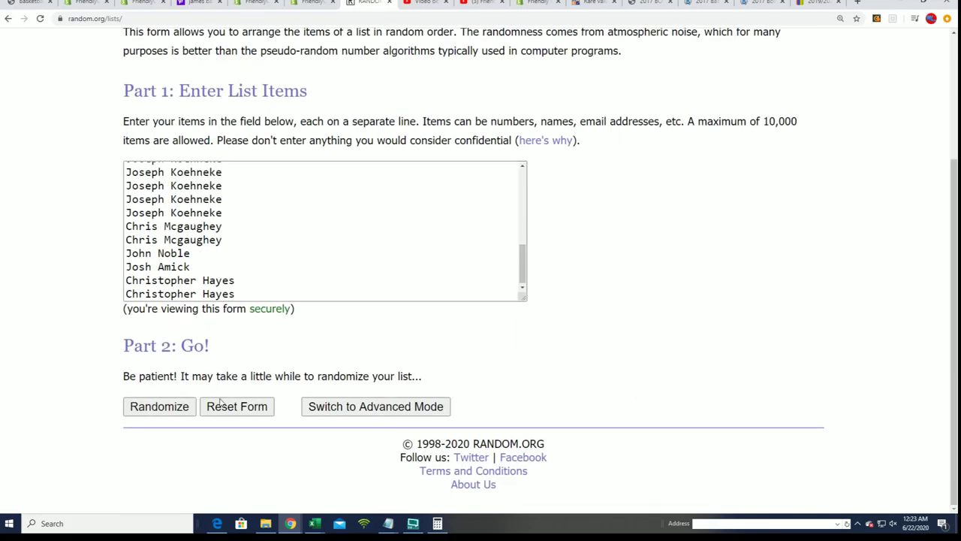
{"action": "left_click", "coordinate": [169, 412]}
{"action": "scroll", "coordinate": [138, 440], "scroll_direction": "down", "scroll_amount": 10}
{"action": "left_click", "coordinate": [154, 408]}
{"action": "scroll", "coordinate": [296, 281], "scroll_direction": "down", "scroll_amount": 2}
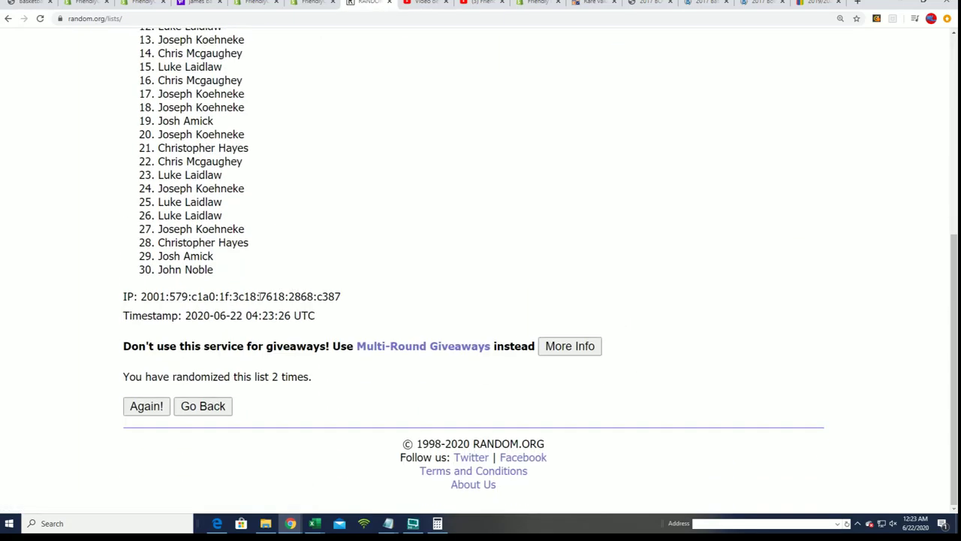
{"action": "left_click", "coordinate": [154, 405]}
{"action": "scroll", "coordinate": [343, 168], "scroll_direction": "down", "scroll_amount": 10}
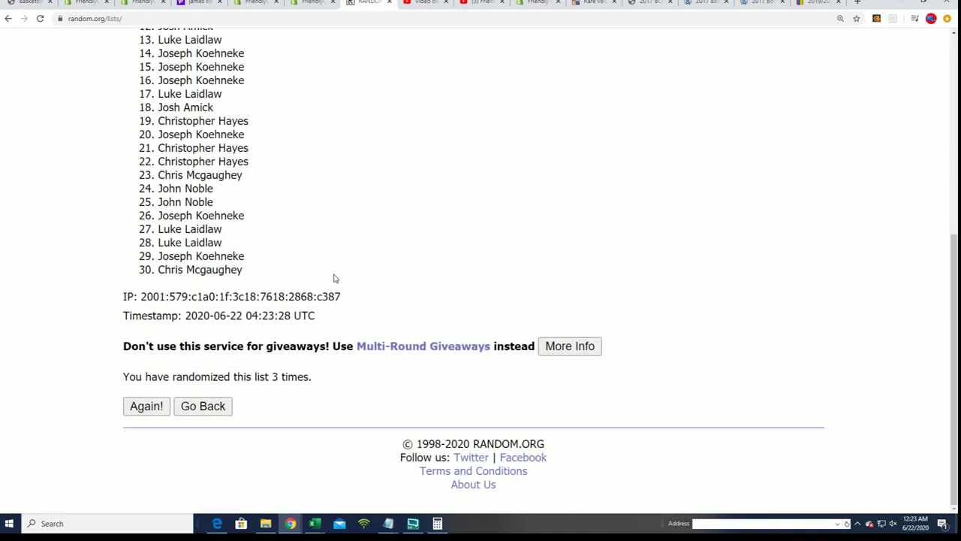
{"action": "left_click", "coordinate": [146, 407]}
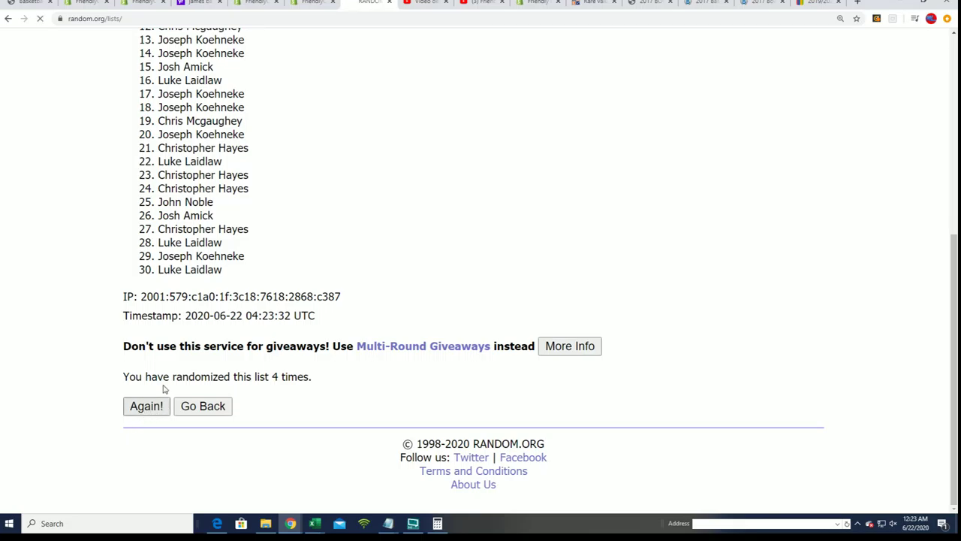
{"action": "left_click", "coordinate": [150, 405]}
{"action": "scroll", "coordinate": [345, 388], "scroll_direction": "down", "scroll_amount": 10}
{"action": "left_click", "coordinate": [136, 405]}
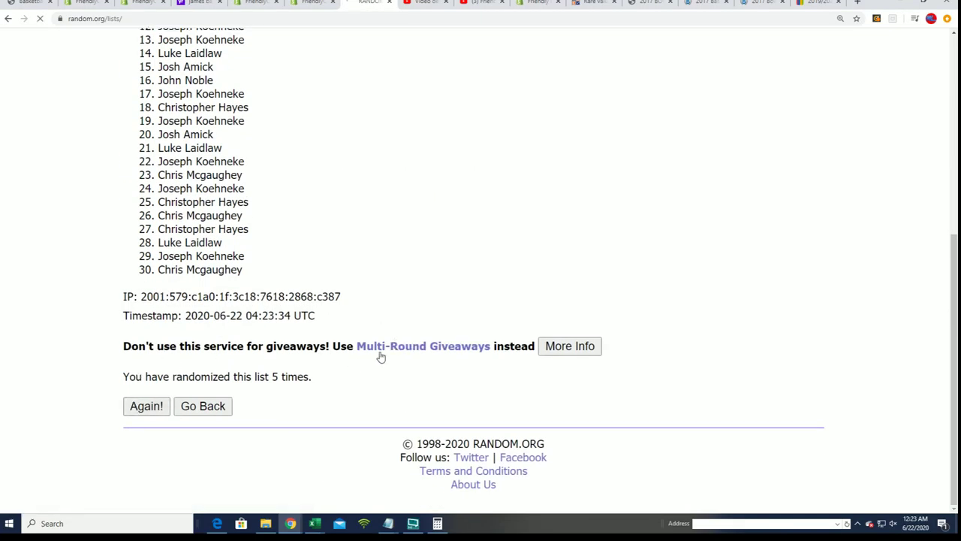
{"action": "left_click", "coordinate": [162, 402]}
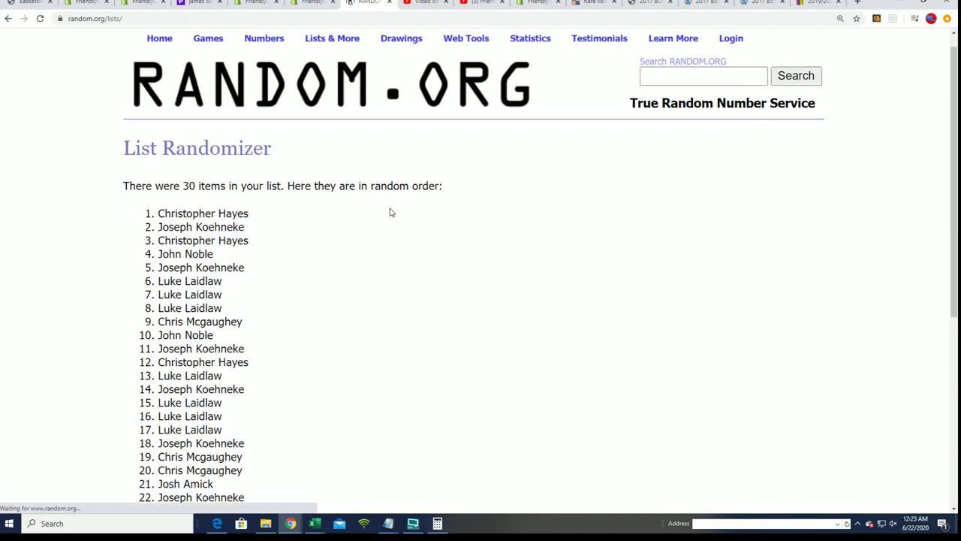
{"action": "scroll", "coordinate": [180, 132], "scroll_direction": "down", "scroll_amount": 1}
Copy the final shuffled order of the 30 owner names.
{"action": "mouse_move", "coordinate": [179, 131]}
{"action": "left_mouse_down"}
{"action": "mouse_move", "coordinate": [163, 129]}
{"action": "mouse_move", "coordinate": [258, 275]}
{"action": "mouse_move", "coordinate": [286, 369]}
{"action": "mouse_move", "coordinate": [252, 376]}
{"action": "left_mouse_up"}
{"action": "right_click", "coordinate": [222, 314]}
{"action": "left_click", "coordinate": [256, 330]}
{"action": "scroll", "coordinate": [384, 354], "scroll_direction": "up", "scroll_amount": 2}
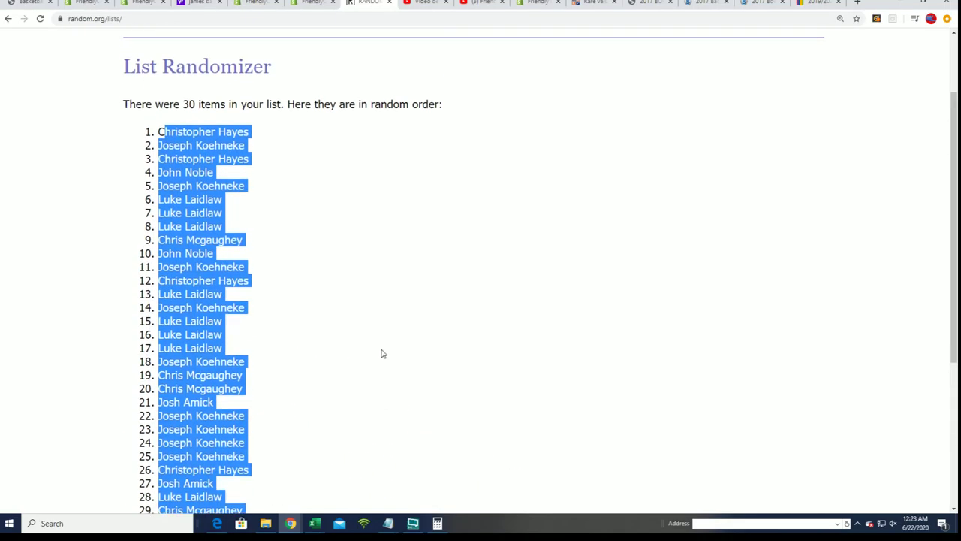
Paste the shuffled names as text into A2:A31 and restore the missing 'C' in A2.
{"action": "key", "text": "alt+Tab"}
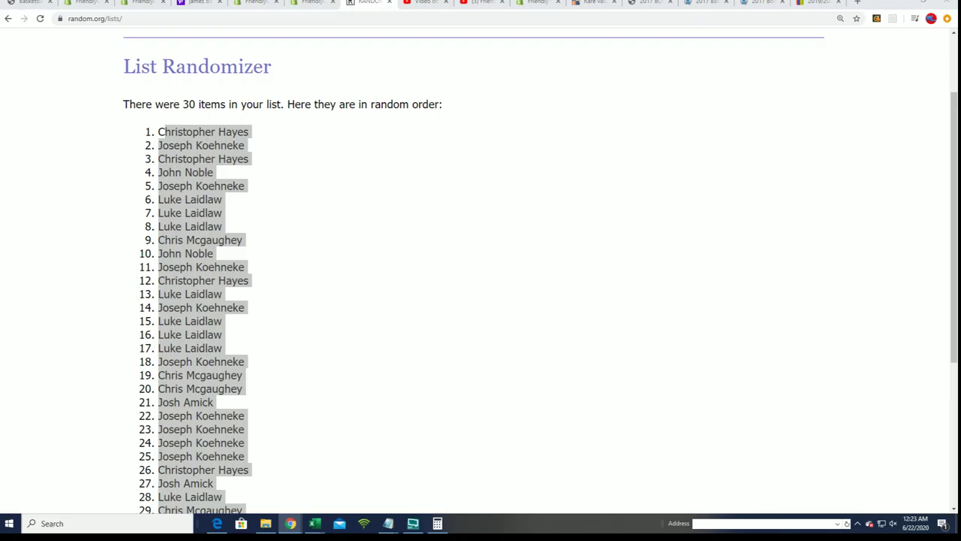
{"action": "left_click", "coordinate": [314, 523]}
{"action": "left_click", "coordinate": [47, 128]}
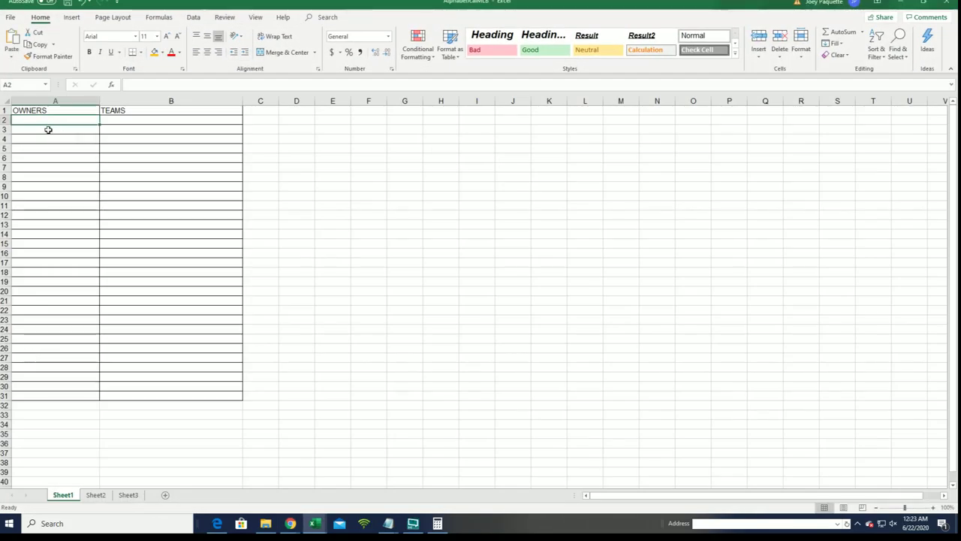
{"action": "right_click", "coordinate": [27, 120]}
{"action": "left_click", "coordinate": [49, 178]}
{"action": "left_click", "coordinate": [30, 124]}
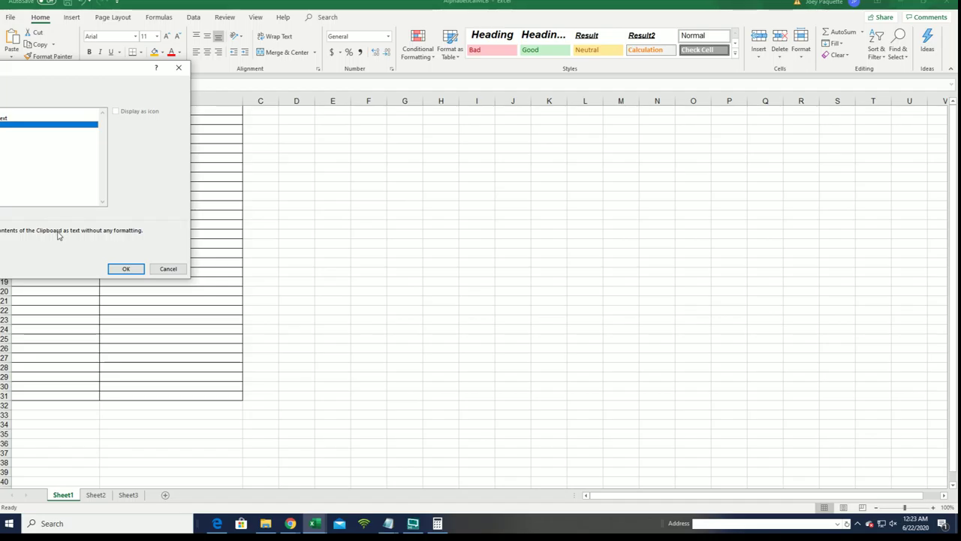
{"action": "left_click", "coordinate": [126, 268]}
{"action": "double_click", "coordinate": [14, 120]}
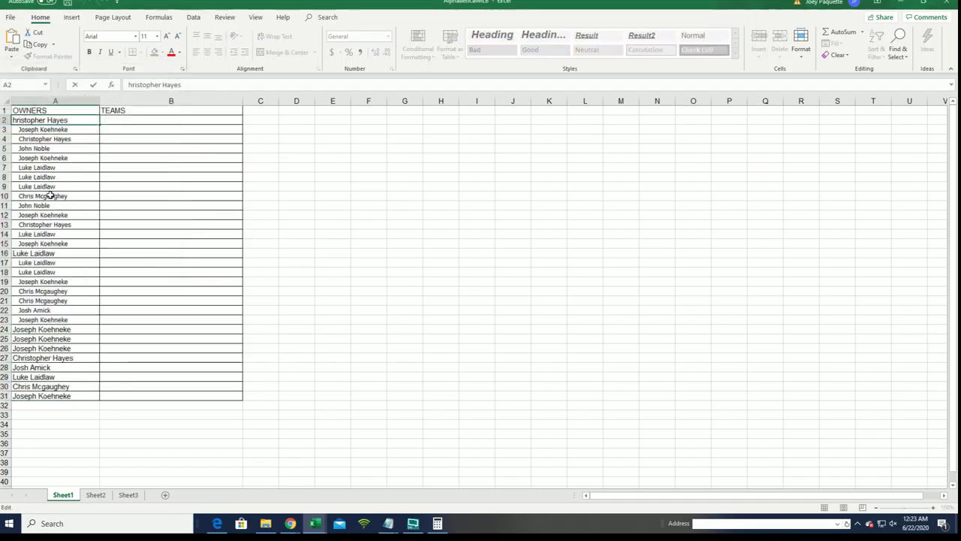
{"action": "type", "text": "C"}
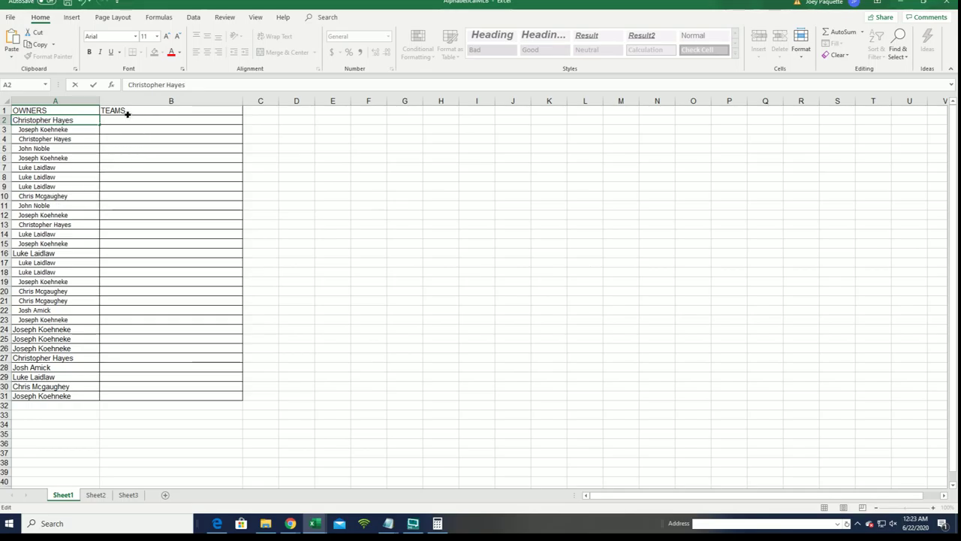
{"action": "left_click", "coordinate": [129, 121]}
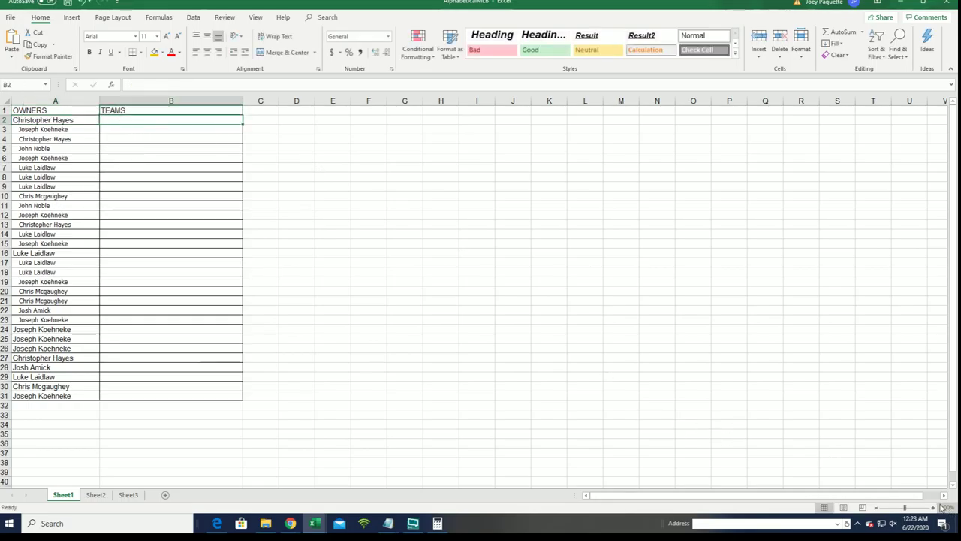
Zoom the sheet to 130% and narrow column A to fit the names.
{"action": "left_click", "coordinate": [933, 507]}
{"action": "left_click", "coordinate": [933, 508]}
{"action": "left_click", "coordinate": [933, 507]}
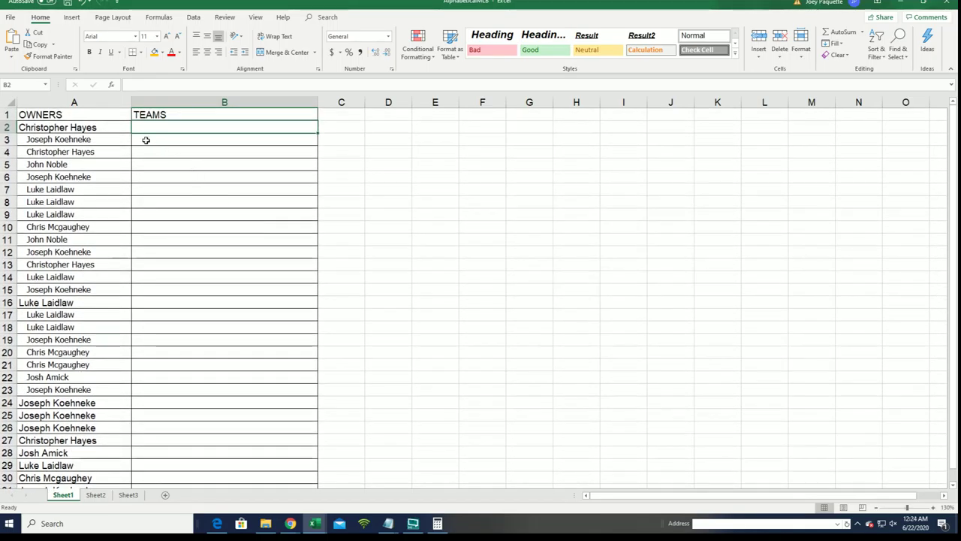
{"action": "left_click", "coordinate": [120, 104]}
{"action": "left_click_drag", "start_coordinate": [132, 106], "coordinate": [105, 113]}
{"action": "left_click", "coordinate": [129, 124]}
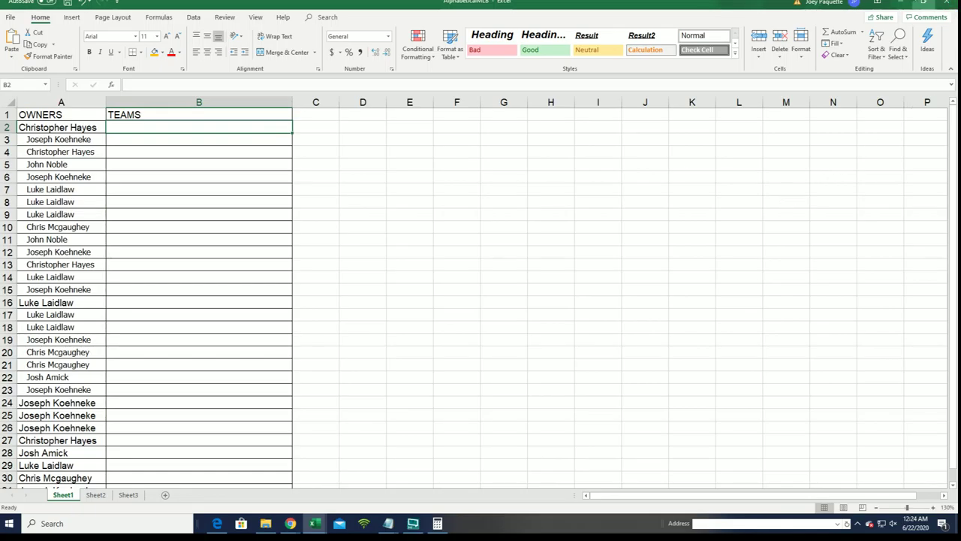
Return to the browser and reload a blank List Randomizer form.
{"action": "left_click", "coordinate": [902, 2]}
{"action": "scroll", "coordinate": [352, 255], "scroll_direction": "up", "scroll_amount": 2}
{"action": "mouse_move", "coordinate": [334, 57]}
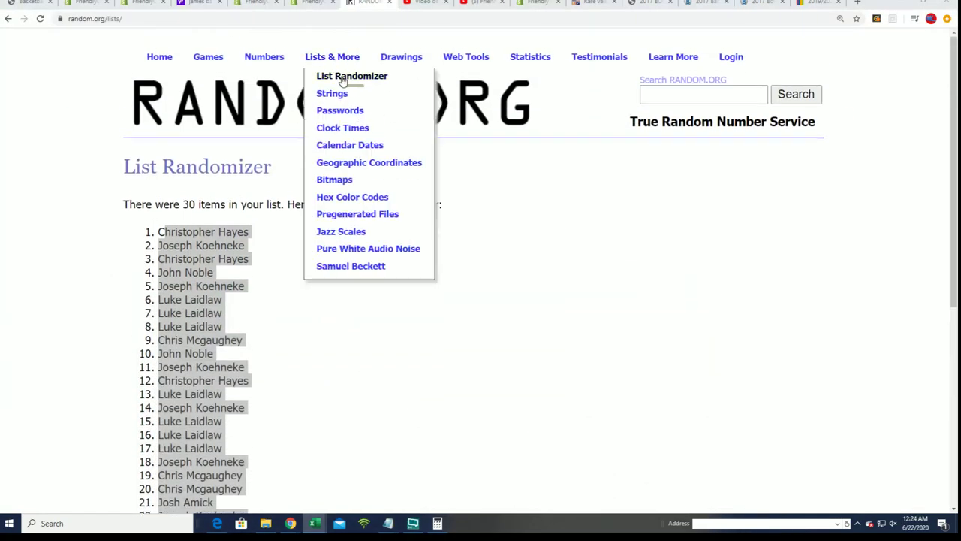
{"action": "left_click", "coordinate": [346, 77]}
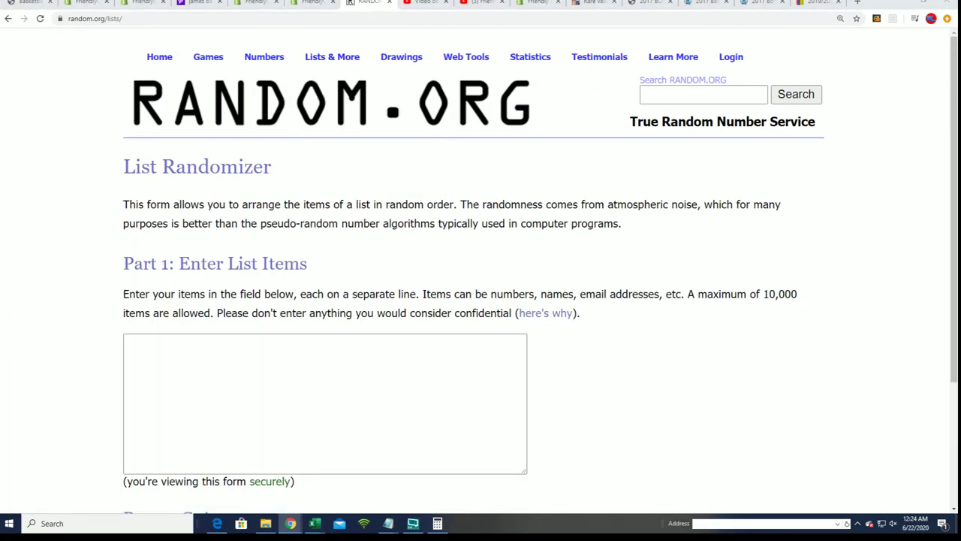
Copy the 30 MLB teams, Arizona Diamondbacks to Washington Nationals, into the list box.
{"action": "left_click", "coordinate": [388, 523]}
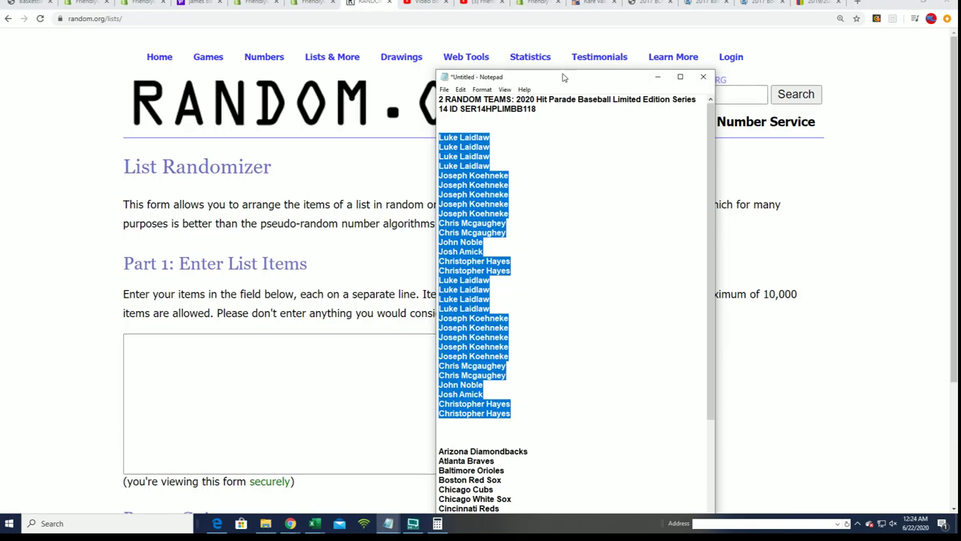
{"action": "left_click_drag", "start_coordinate": [564, 68], "coordinate": [564, 0]}
{"action": "scroll", "coordinate": [582, 432], "scroll_direction": "down", "scroll_amount": 5}
{"action": "mouse_move", "coordinate": [527, 498]}
{"action": "left_mouse_down"}
{"action": "mouse_move", "coordinate": [473, 363]}
{"action": "mouse_move", "coordinate": [466, 222]}
{"action": "mouse_move", "coordinate": [518, 340]}
{"action": "mouse_move", "coordinate": [525, 502]}
{"action": "left_mouse_up"}
{"action": "right_click", "coordinate": [467, 235]}
{"action": "key", "text": "Escape"}
{"action": "right_click", "coordinate": [466, 367]}
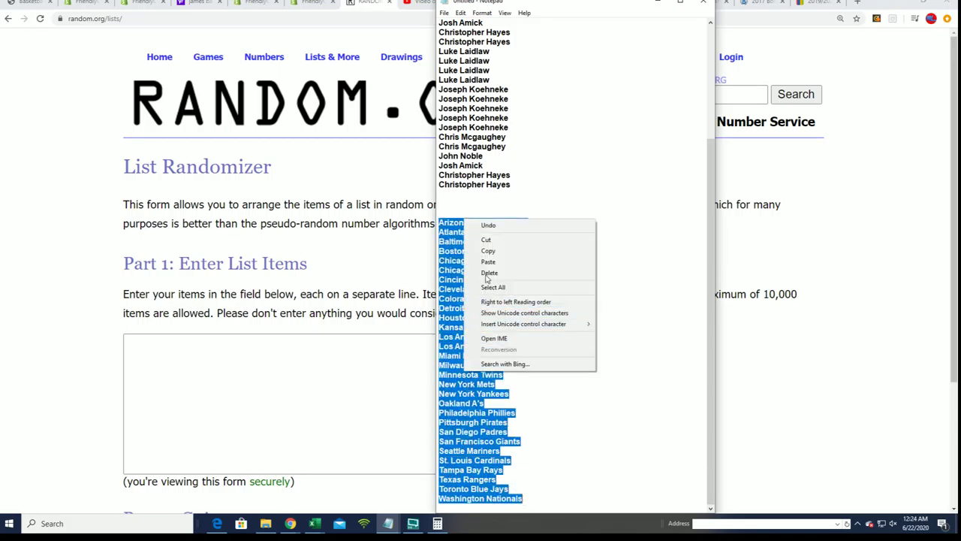
{"action": "left_click", "coordinate": [484, 251]}
{"action": "left_click", "coordinate": [155, 346]}
{"action": "right_click", "coordinate": [155, 346]}
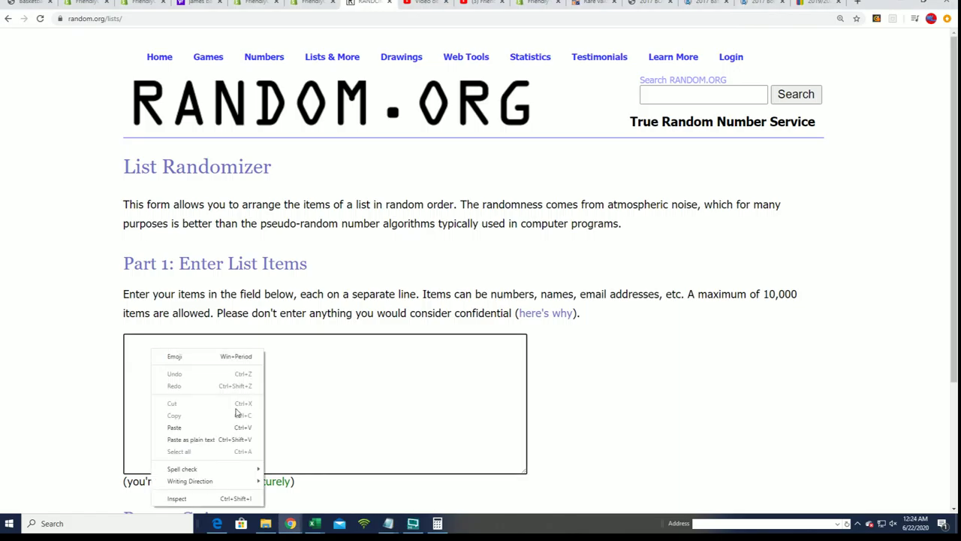
{"action": "left_click", "coordinate": [204, 427]}
Shuffle the team list seven times using Randomize and then Again!
{"action": "scroll", "coordinate": [282, 443], "scroll_direction": "down", "scroll_amount": 3}
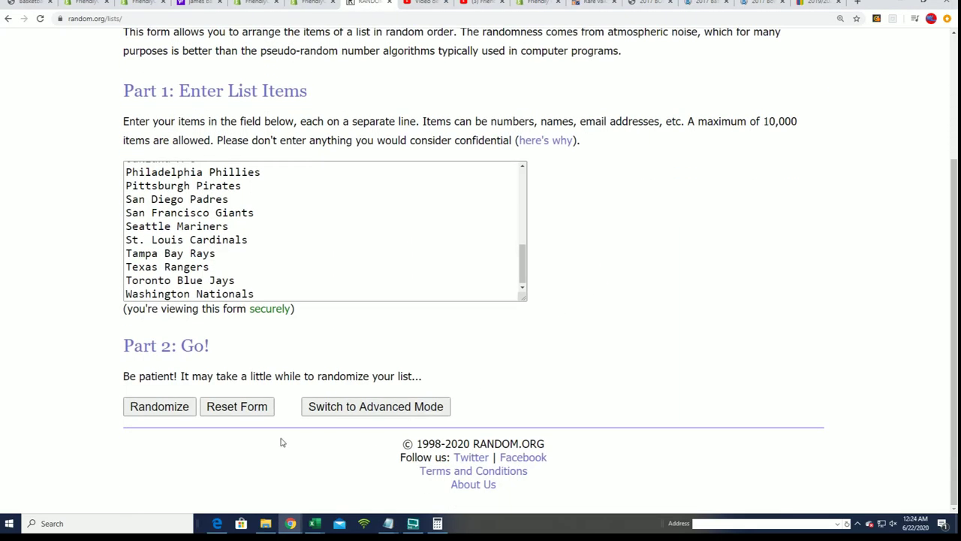
{"action": "left_click", "coordinate": [142, 412]}
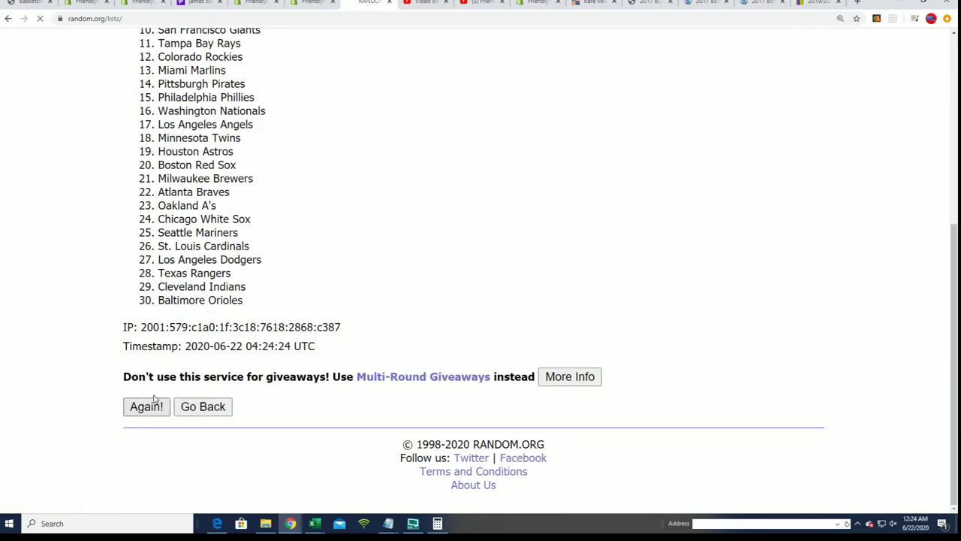
{"action": "left_click", "coordinate": [140, 407]}
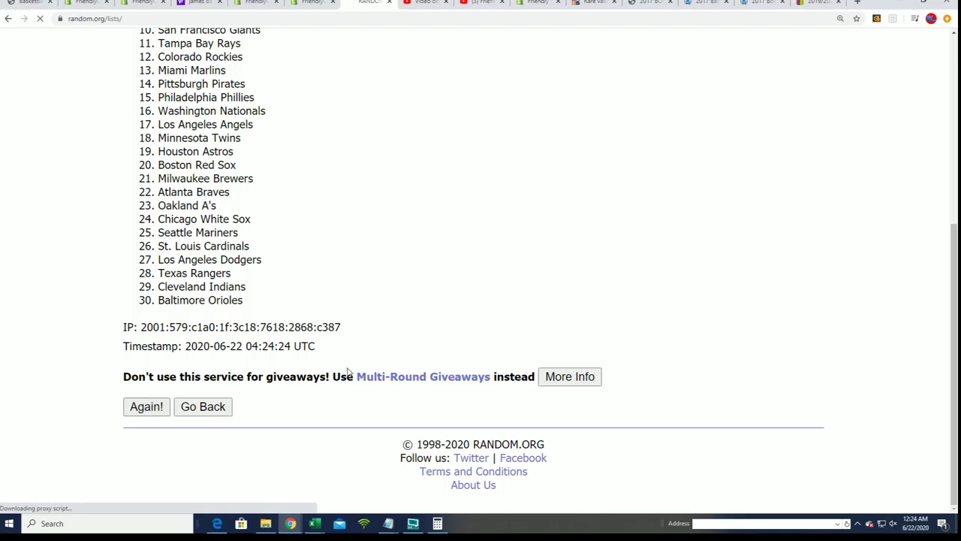
{"action": "scroll", "coordinate": [323, 383], "scroll_direction": "down", "scroll_amount": 5}
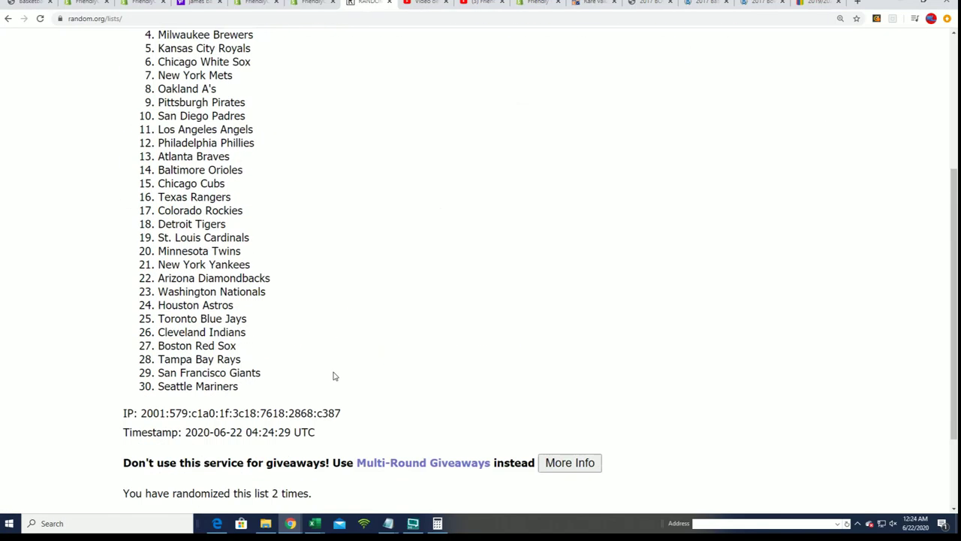
{"action": "left_click", "coordinate": [148, 407]}
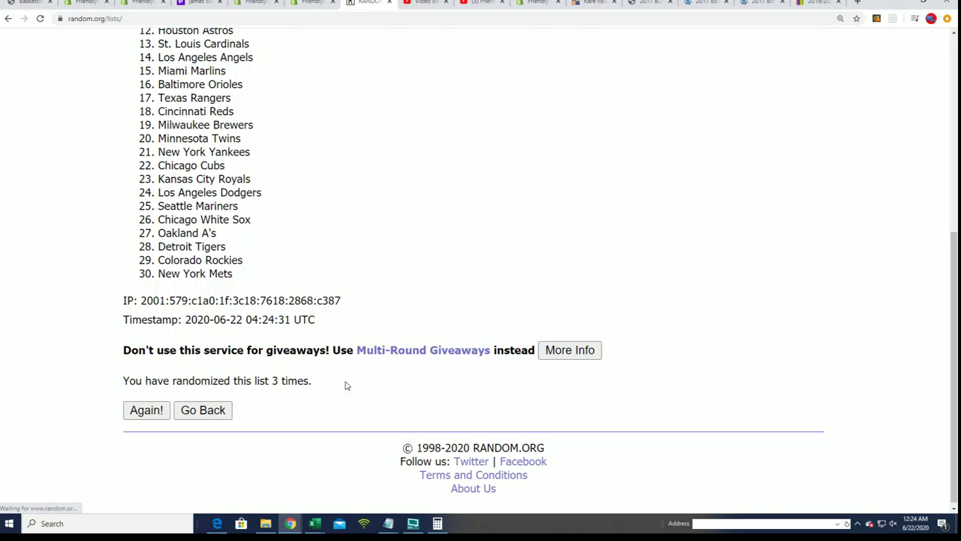
{"action": "left_click", "coordinate": [141, 407]}
{"action": "scroll", "coordinate": [320, 399], "scroll_direction": "down", "scroll_amount": 5}
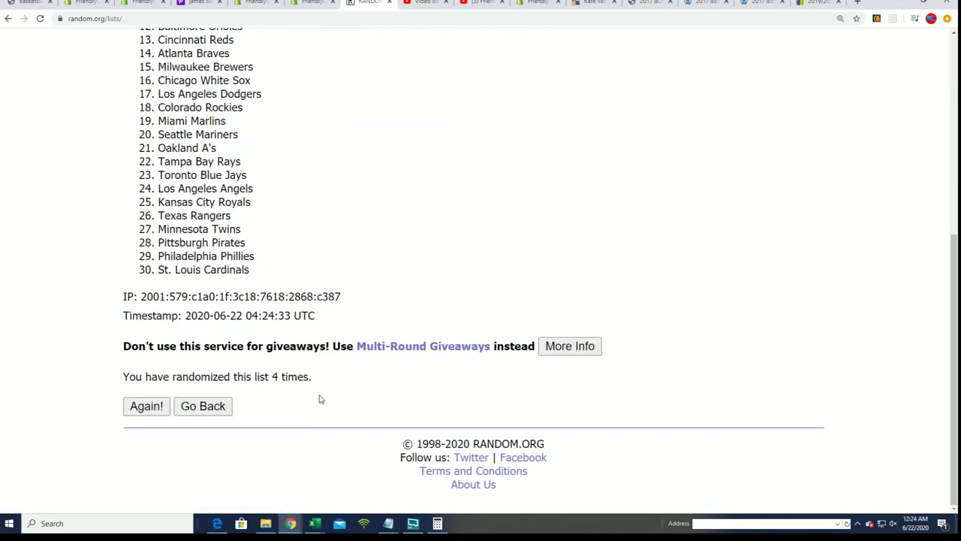
{"action": "left_click", "coordinate": [154, 406]}
{"action": "scroll", "coordinate": [465, 377], "scroll_direction": "down", "scroll_amount": 2}
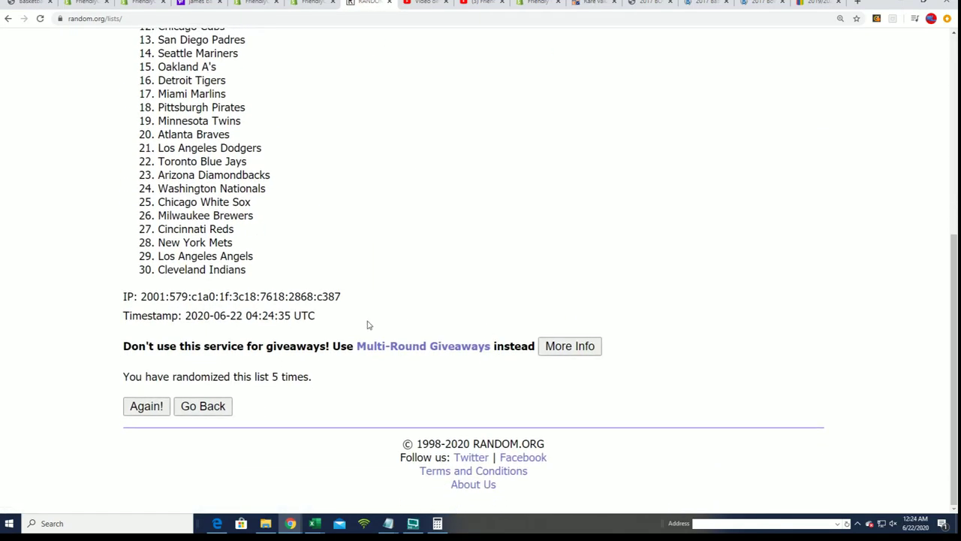
{"action": "left_click", "coordinate": [139, 406]}
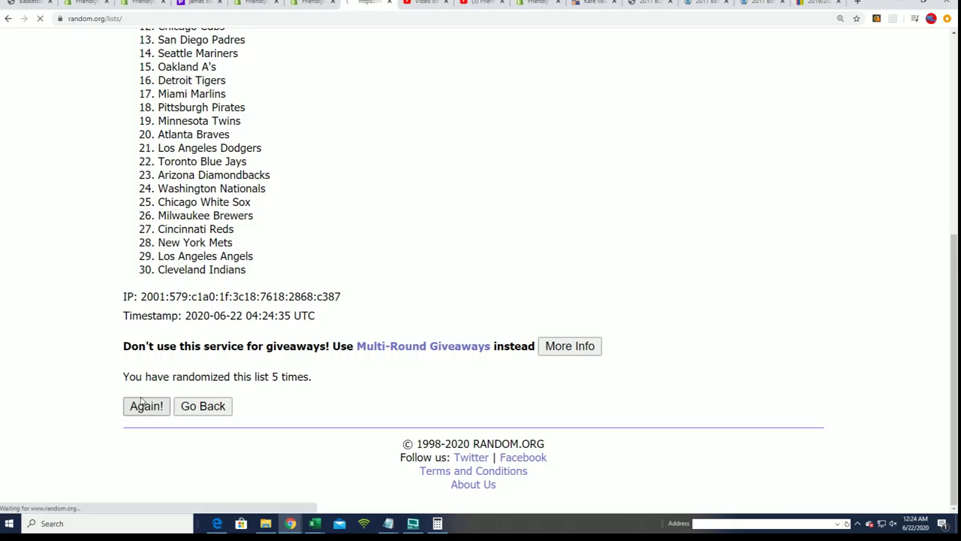
{"action": "scroll", "coordinate": [142, 402], "scroll_direction": "down", "scroll_amount": 5}
{"action": "left_click", "coordinate": [145, 405]}
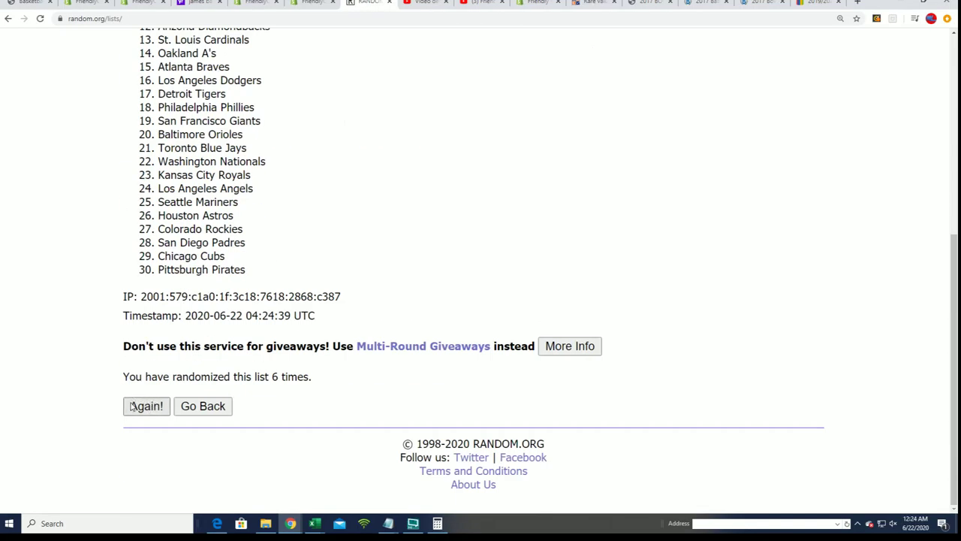
{"action": "scroll", "coordinate": [96, 203], "scroll_direction": "down", "scroll_amount": 2}
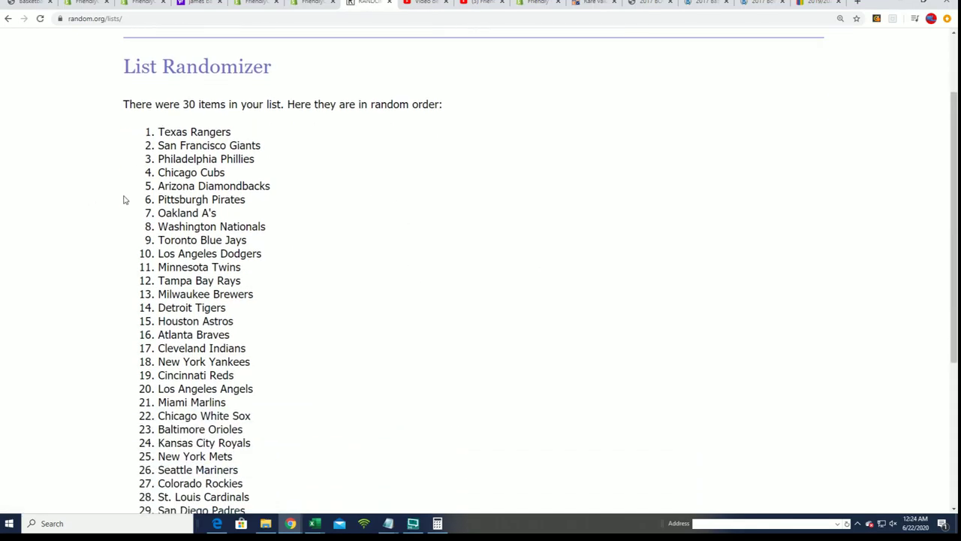
Copy the final randomized team order, led by Texas Rangers.
{"action": "mouse_move", "coordinate": [159, 126]}
{"action": "left_mouse_down"}
{"action": "mouse_move", "coordinate": [195, 217]}
{"action": "mouse_move", "coordinate": [258, 322]}
{"action": "left_mouse_up"}
{"action": "right_click", "coordinate": [225, 290]}
{"action": "left_click", "coordinate": [227, 291]}
{"action": "scroll", "coordinate": [338, 376], "scroll_direction": "up", "scroll_amount": 3}
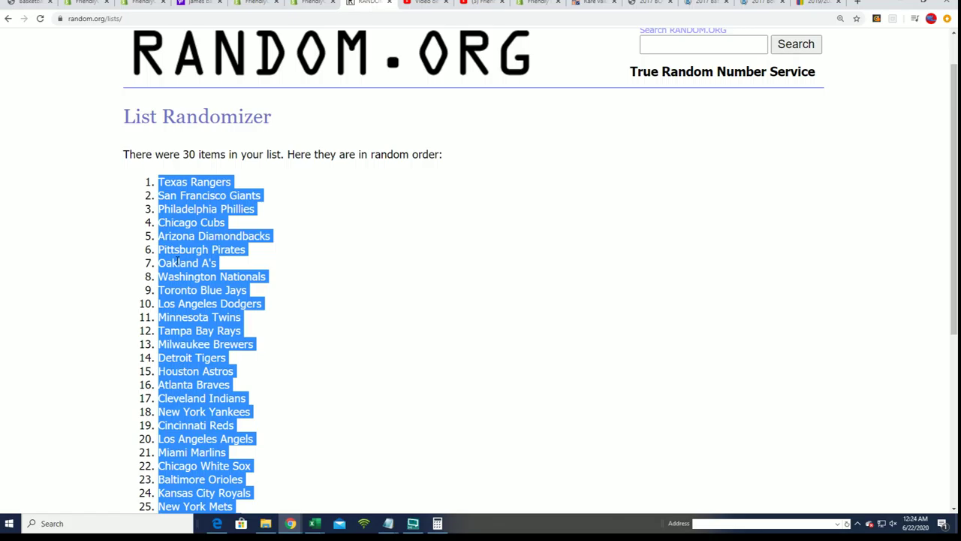
Paste the randomized teams as plain text into B2:B31 beside the owners.
{"action": "key", "text": "alt+Tab"}
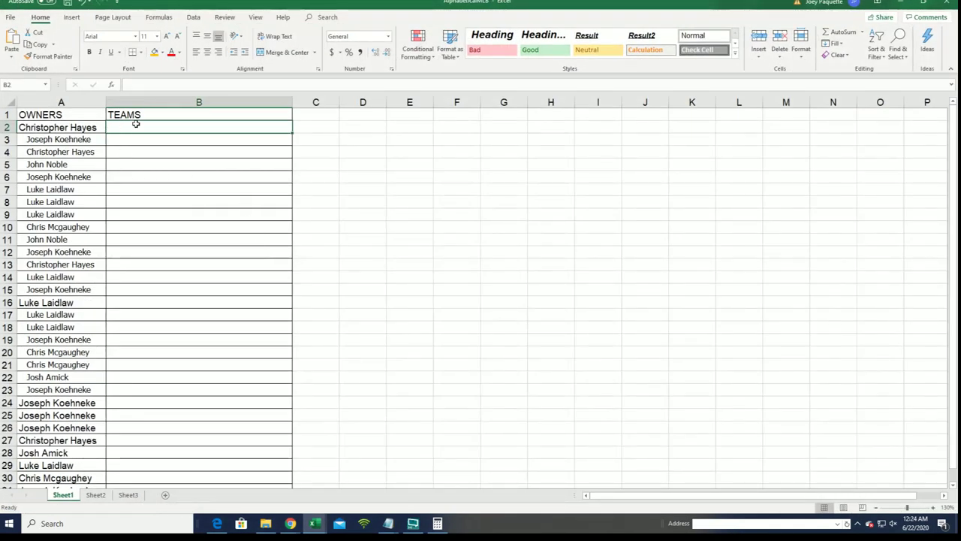
{"action": "right_click", "coordinate": [136, 124]}
{"action": "left_click", "coordinate": [150, 184]}
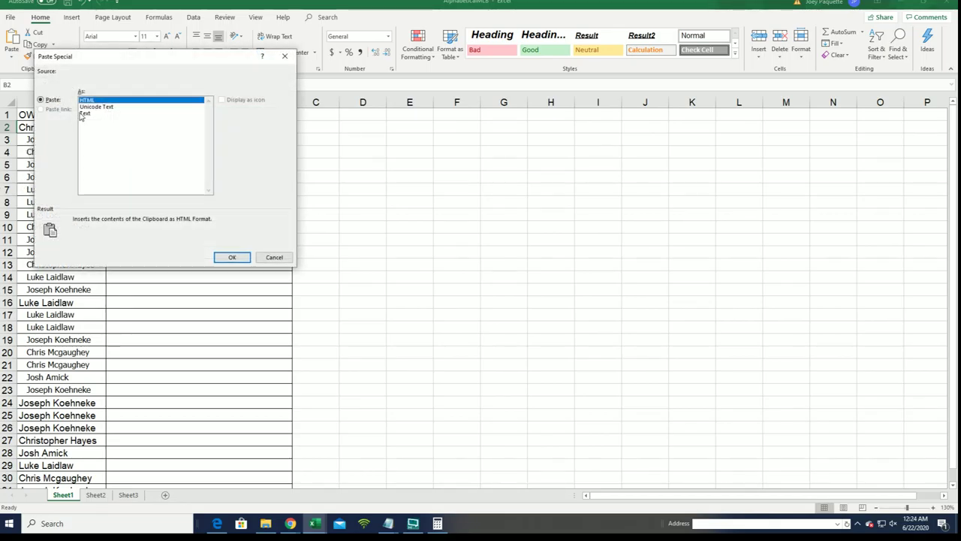
{"action": "left_click", "coordinate": [81, 113]}
{"action": "left_click", "coordinate": [232, 257]}
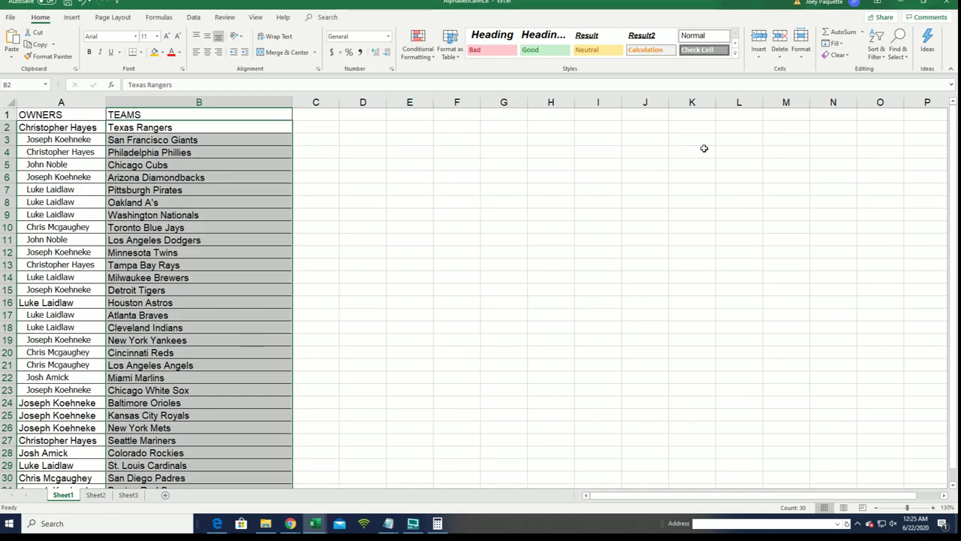
Sort the teams A to Z, expanding the selection so owners stay paired.
{"action": "left_click", "coordinate": [876, 507]}
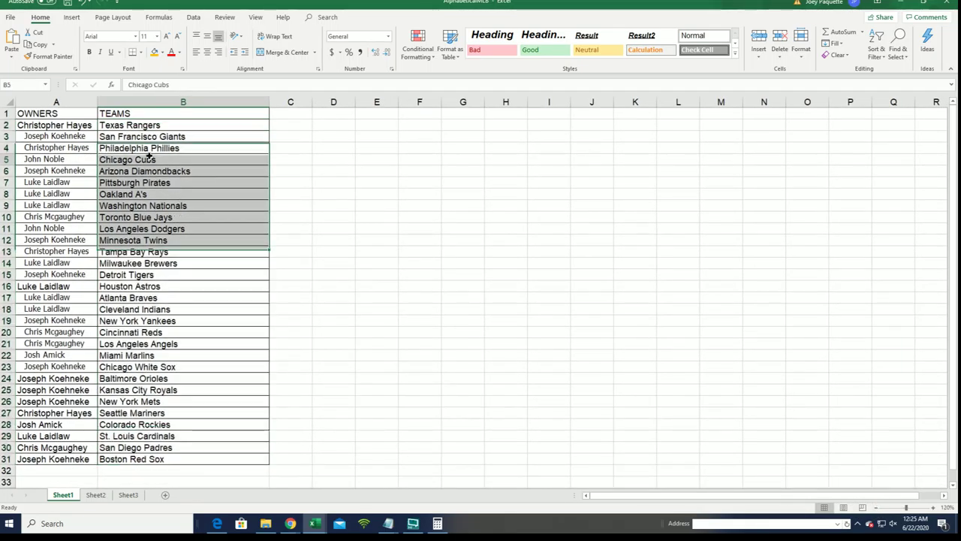
{"action": "left_click_drag", "start_coordinate": [123, 126], "coordinate": [113, 464]}
{"action": "left_click", "coordinate": [873, 48]}
{"action": "left_click", "coordinate": [898, 72]}
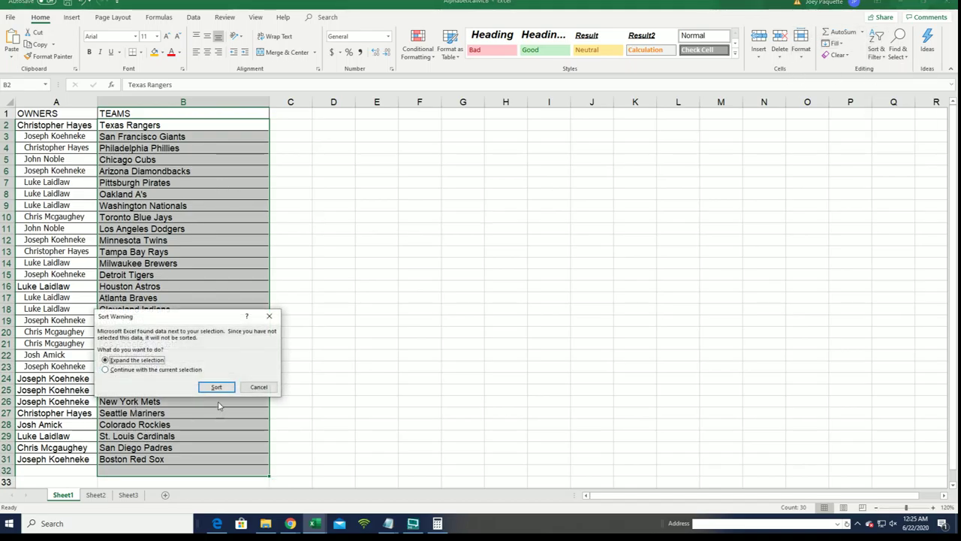
{"action": "left_click", "coordinate": [217, 386]}
{"action": "left_click", "coordinate": [499, 346]}
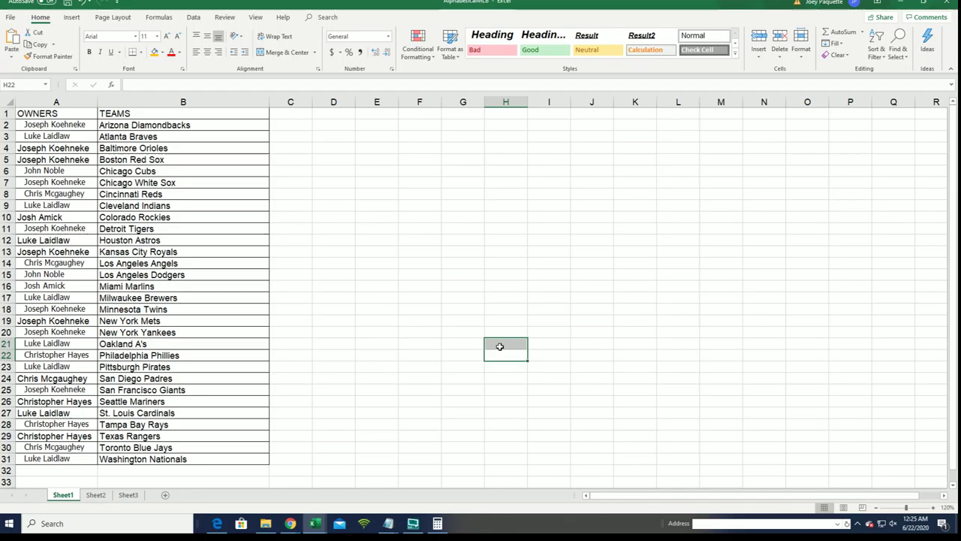